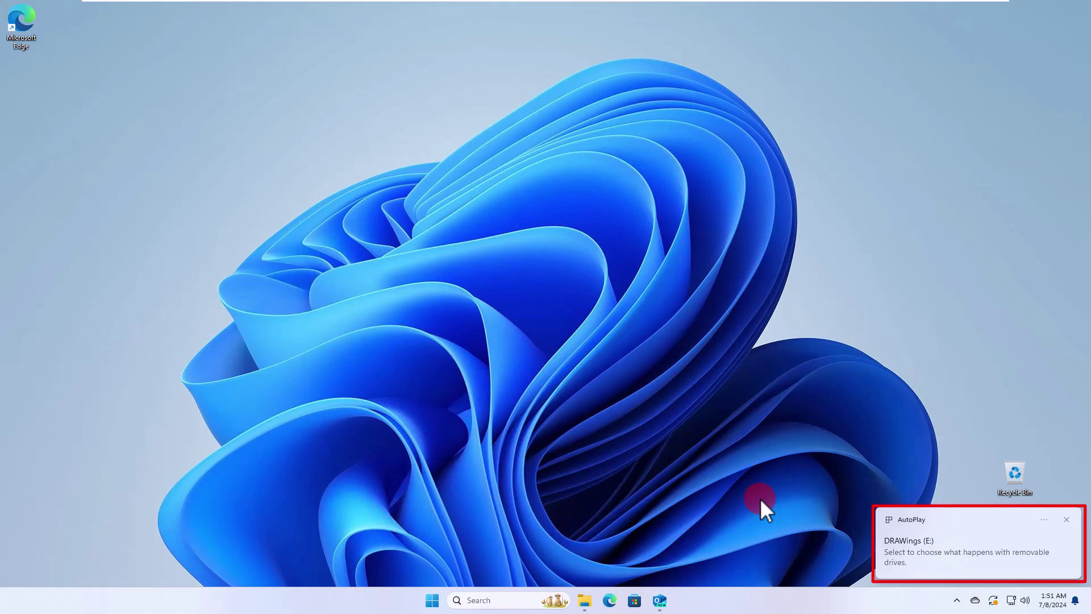
Open the DRAWings (E:) drive's files from the AutoPlay notification, then close that window.
left_click(935, 558)
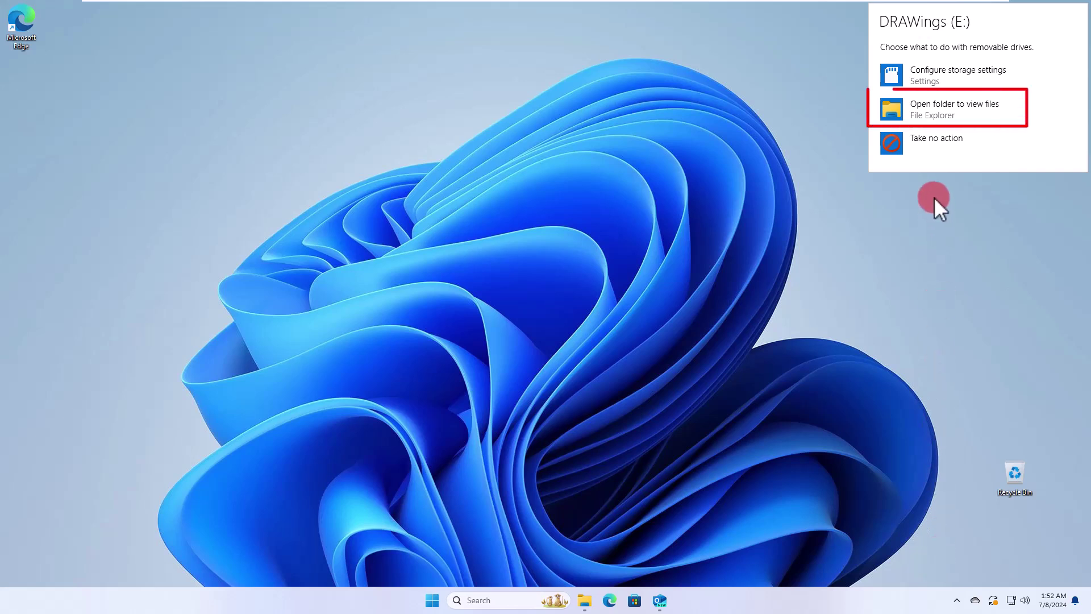
left_click(922, 107)
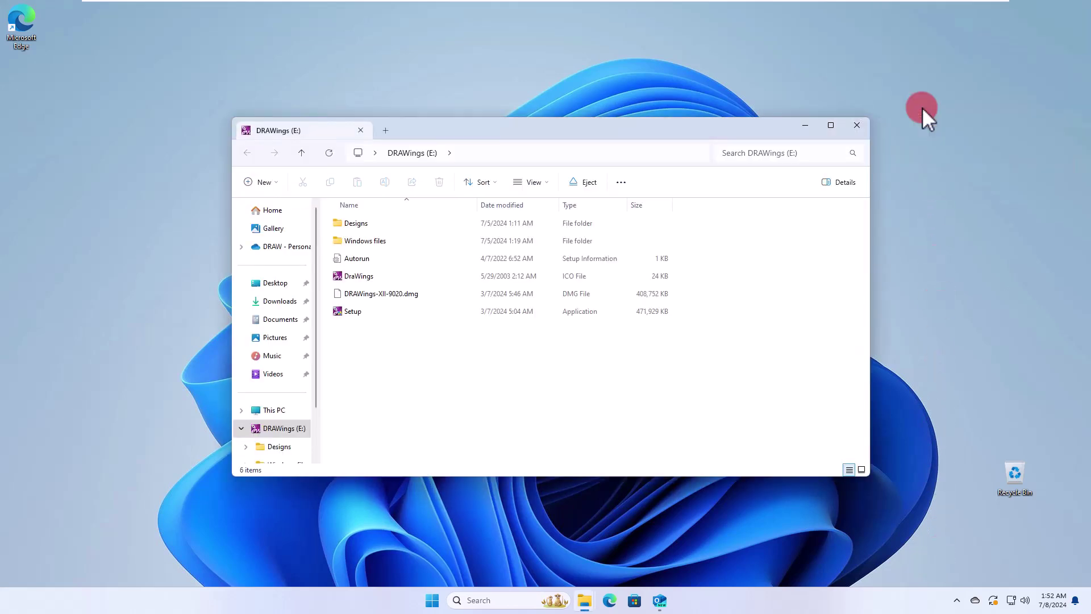
left_click(857, 125)
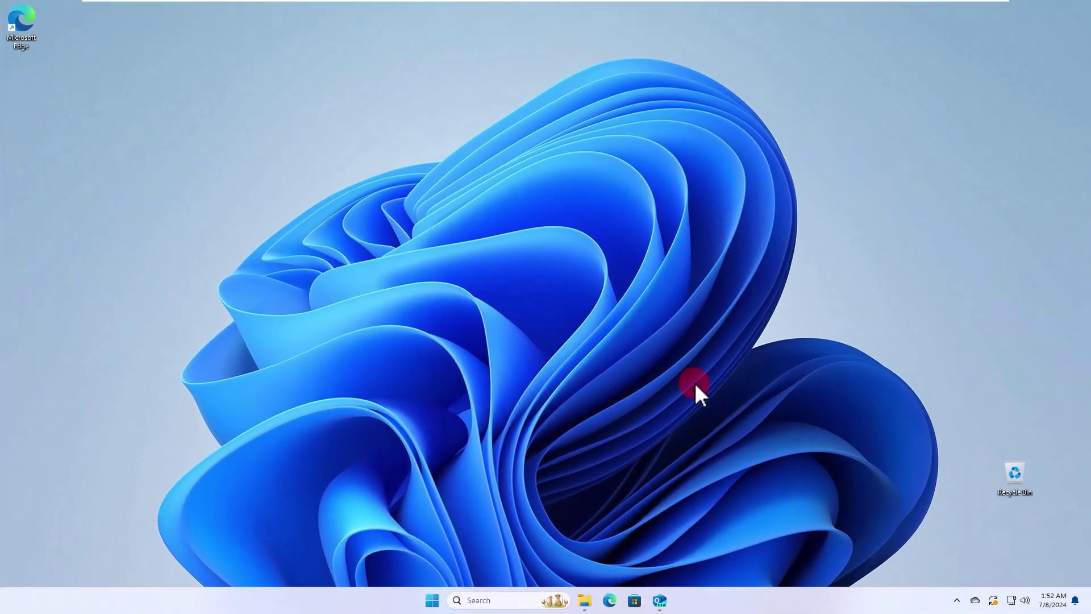
In a new File Explorer window, go to This PC > DRAWings (E:) and run Setup.
left_click(586, 604)
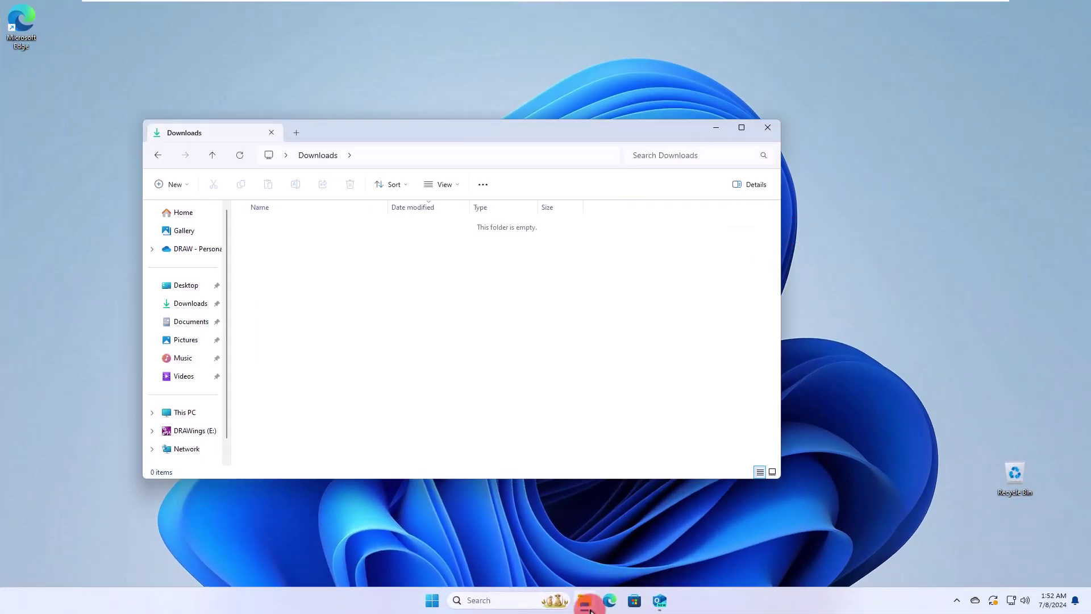
left_click(195, 414)
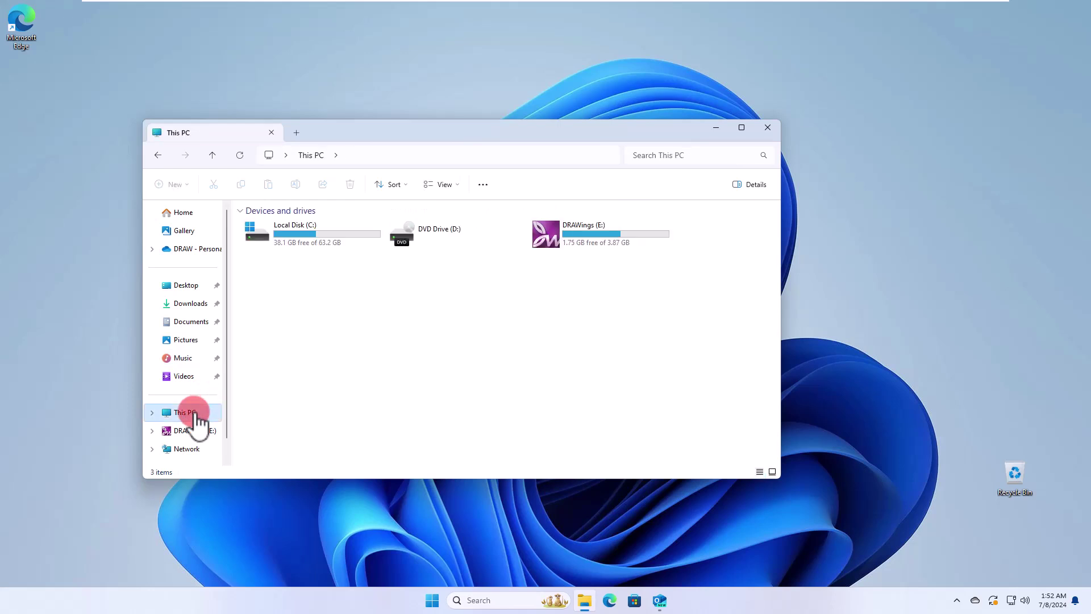
double_click(579, 241)
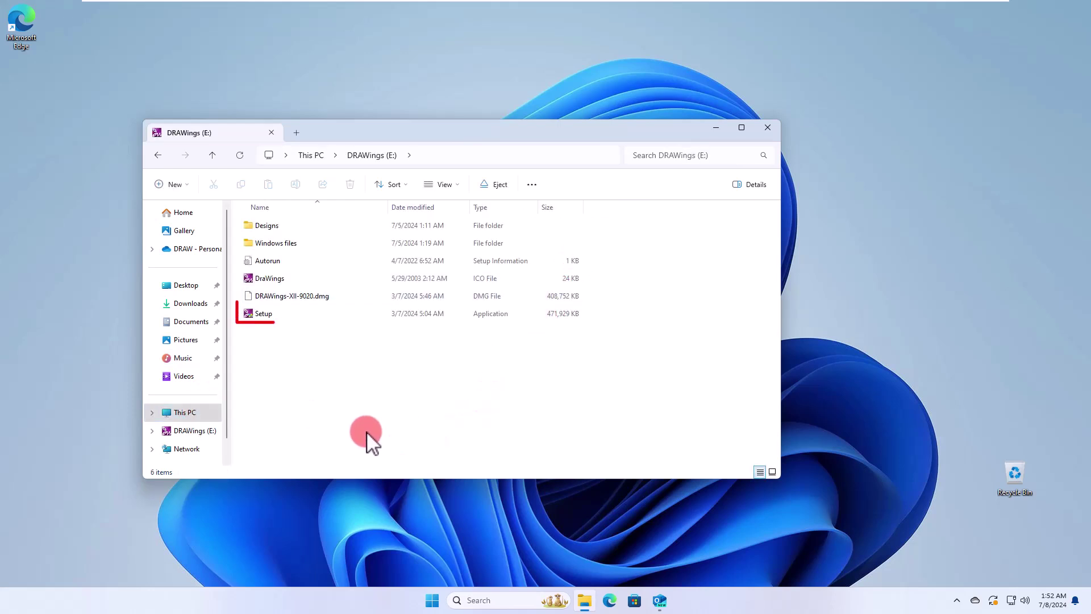
left_click(265, 313)
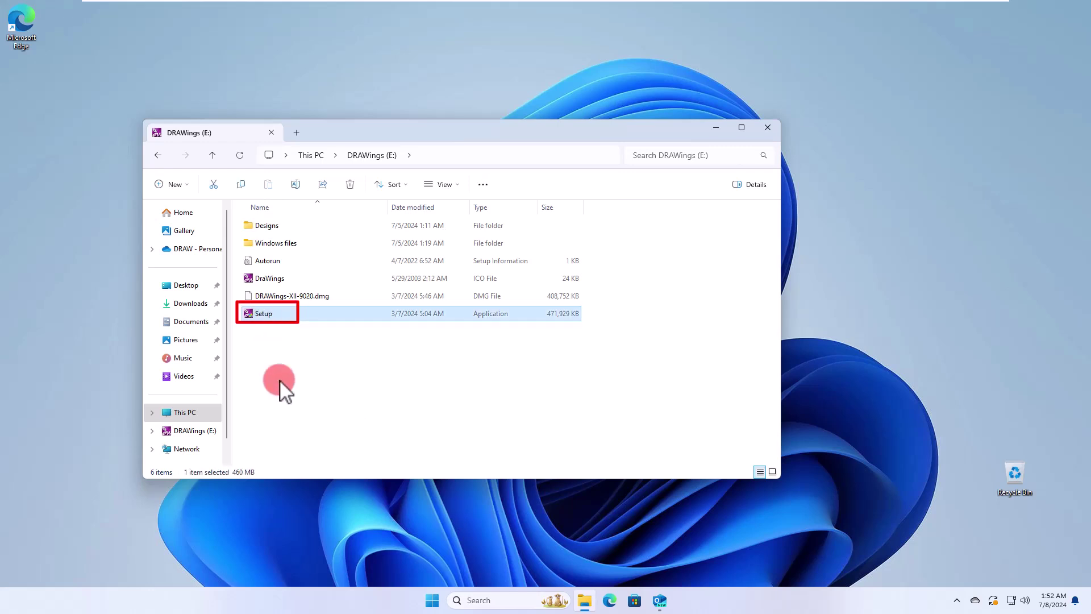
left_click(716, 128)
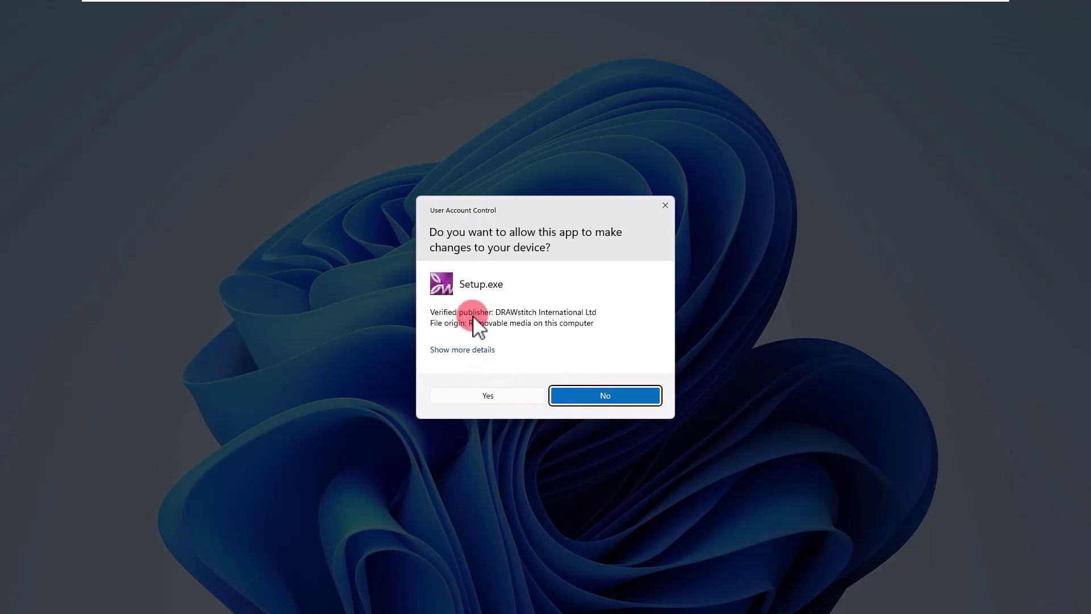
View the publisher details for Setup.exe and allow it to make changes to the device.
left_click(486, 351)
left_click(483, 432)
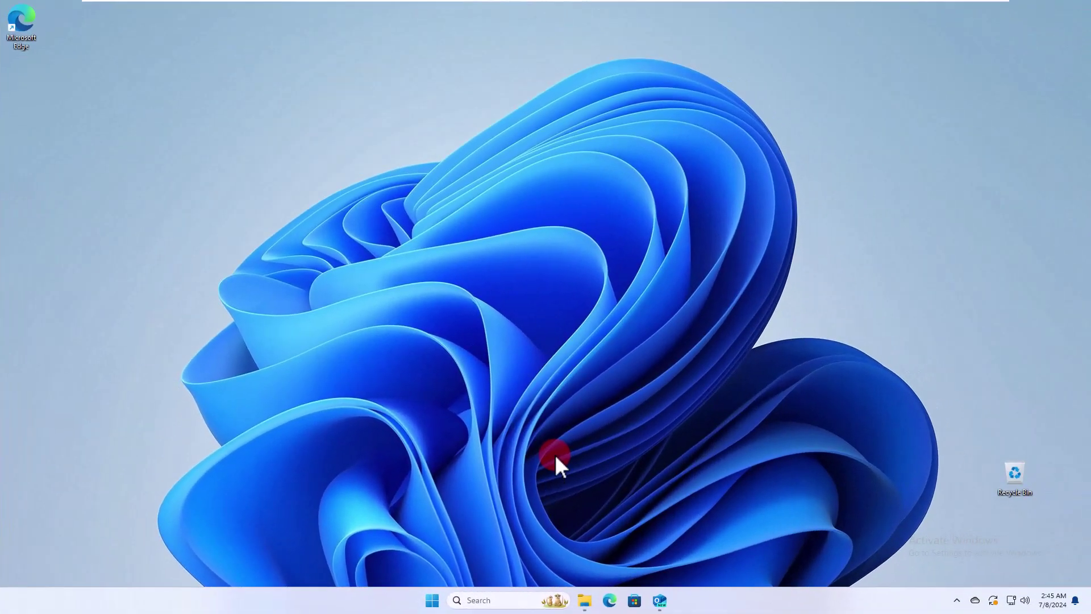
Open Outlook from the taskbar to the email with the DRAWings installation links.
left_click(661, 597)
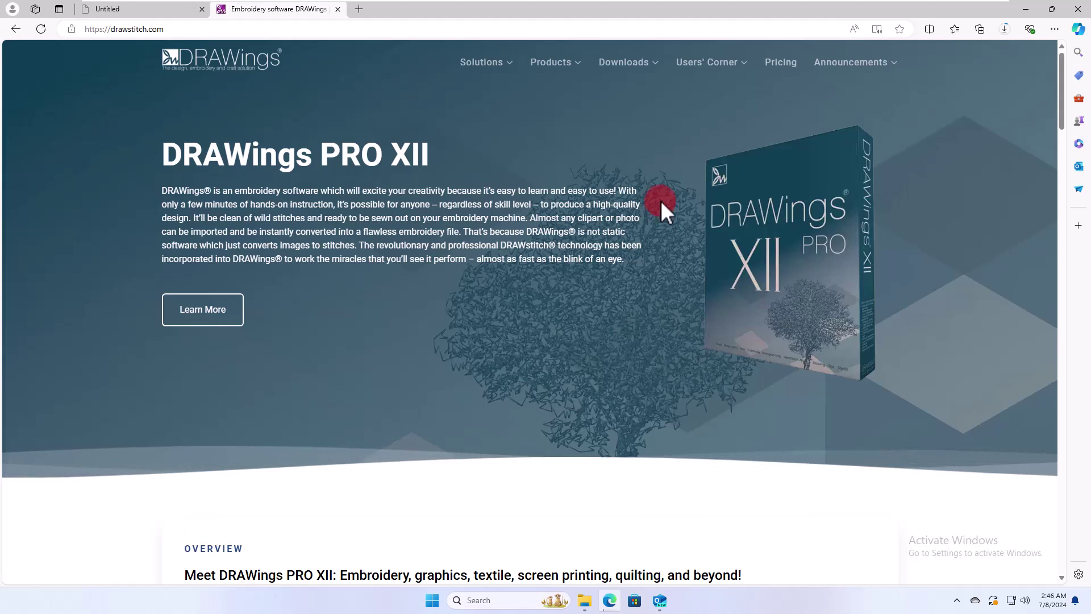
Log into the Members' area with the USB key's serial number and scroll to the DRAWings PRO XII installation section.
left_click(625, 62)
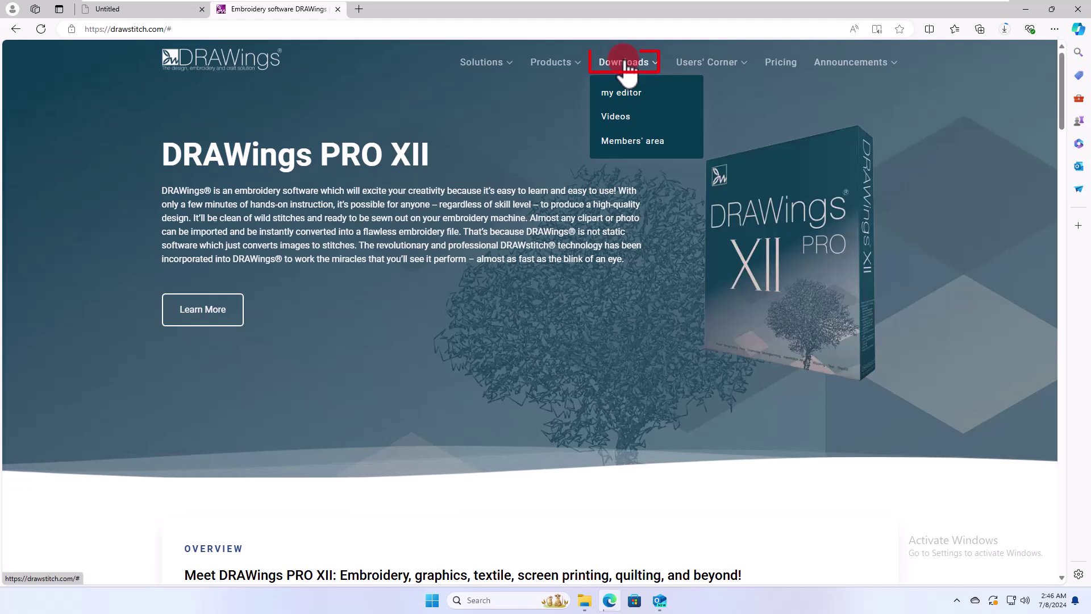
left_click(649, 142)
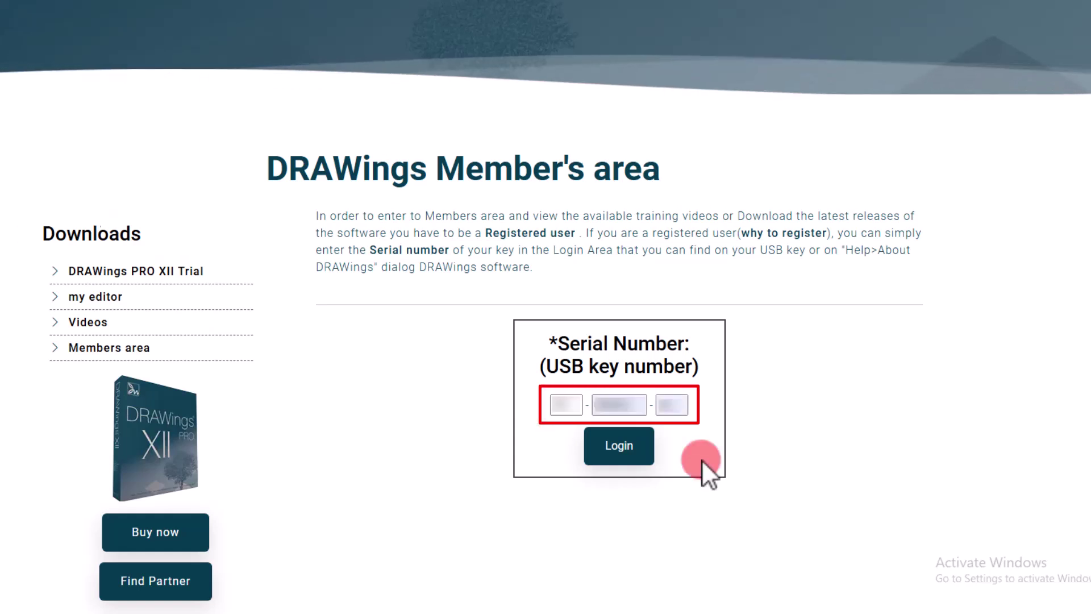
left_click(637, 453)
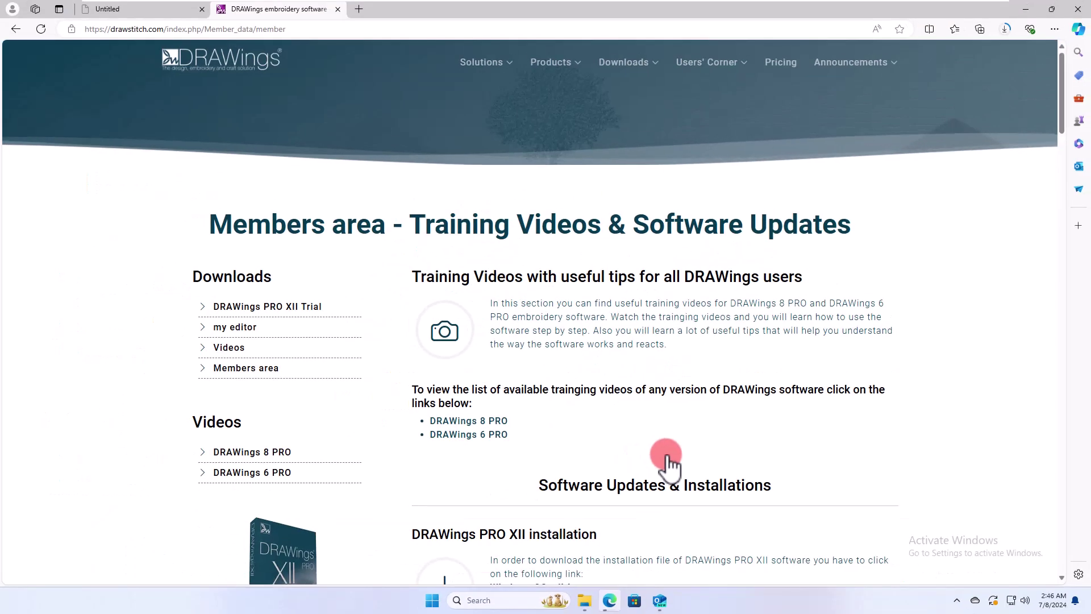
scroll(667, 458, "down", 5)
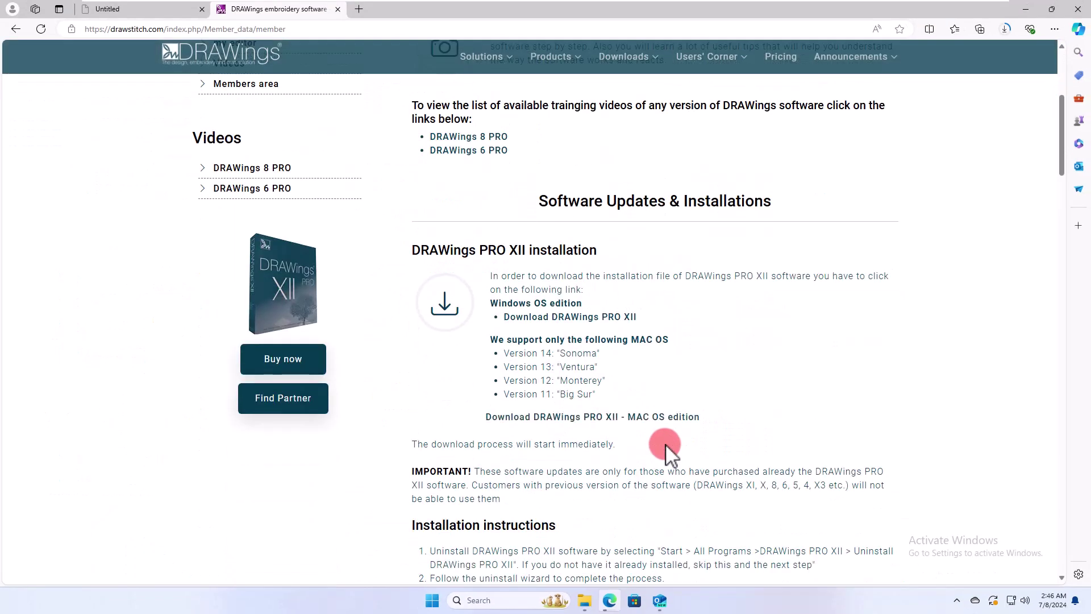
scroll(662, 437, "down", 1)
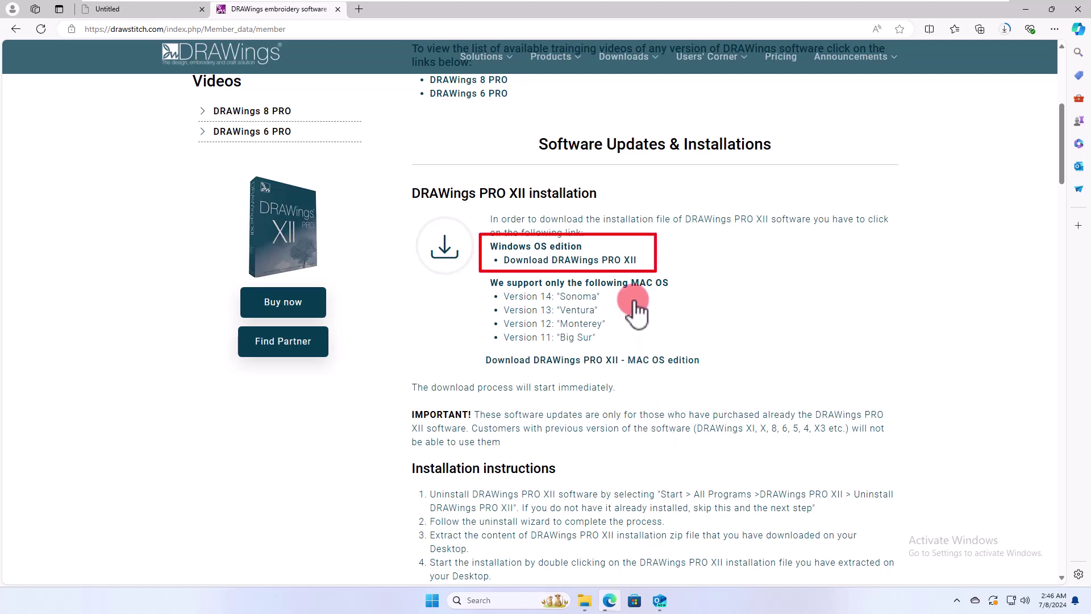
Download DRAWings PRO XII for Windows, then open DRAWings9020.zip from its folder and select the installer.
left_click(591, 262)
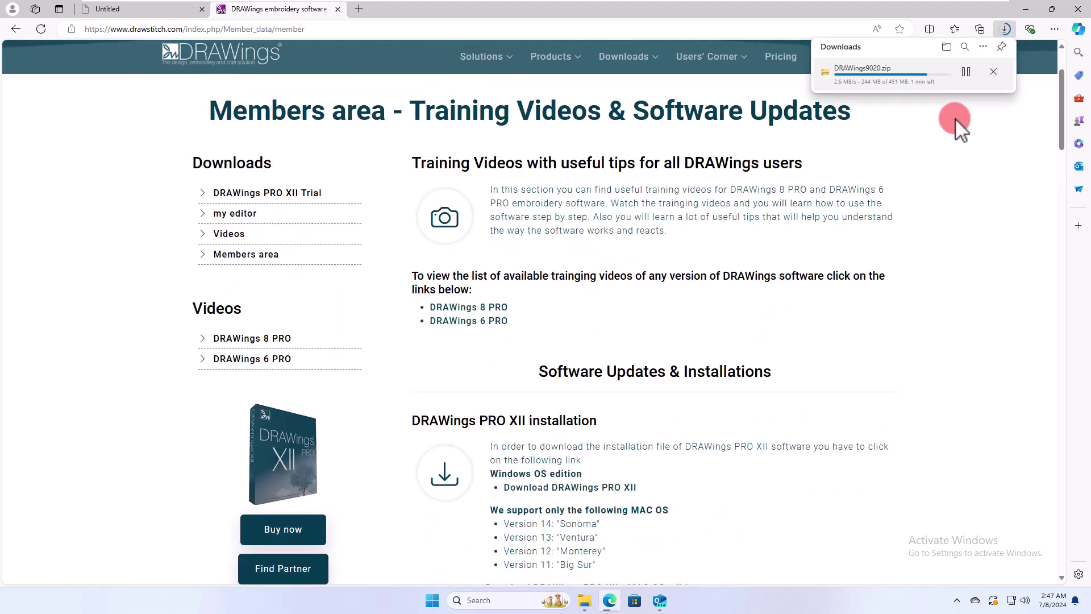
left_click(1004, 33)
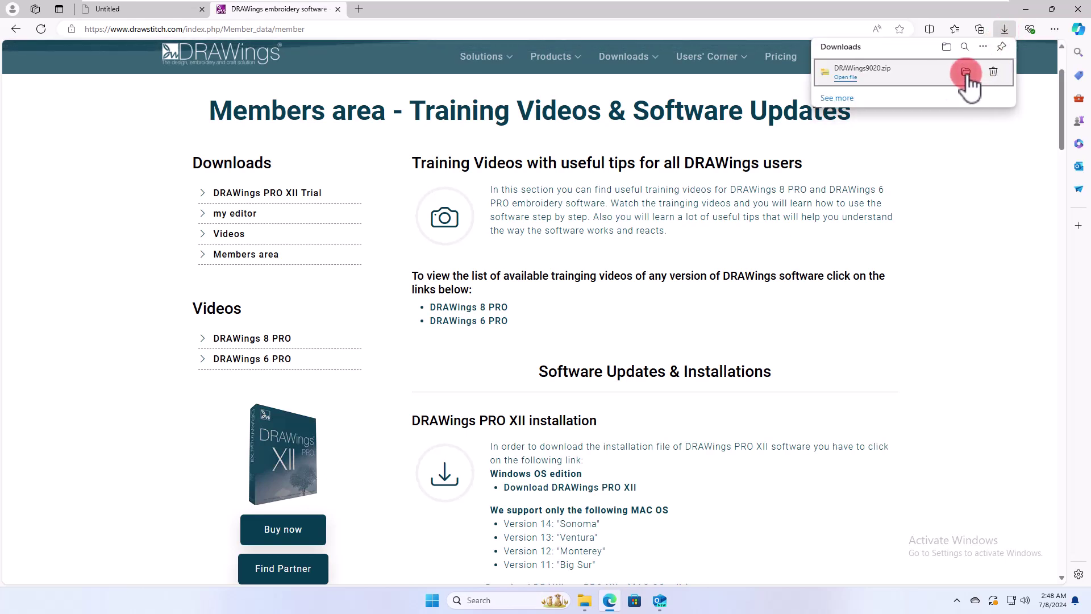
left_click(966, 72)
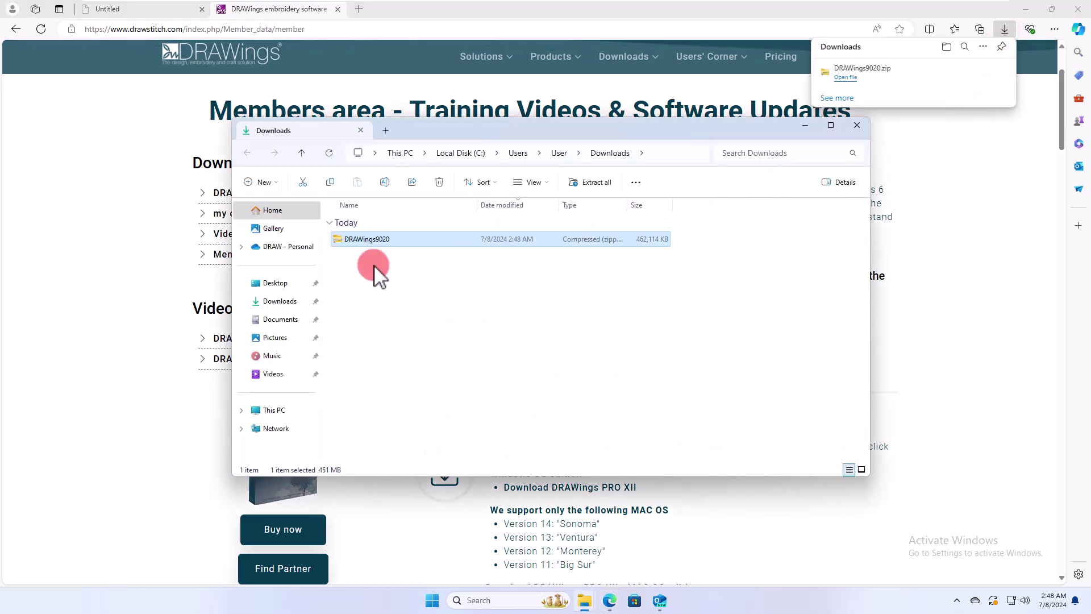
left_click(368, 239)
double_click(367, 239)
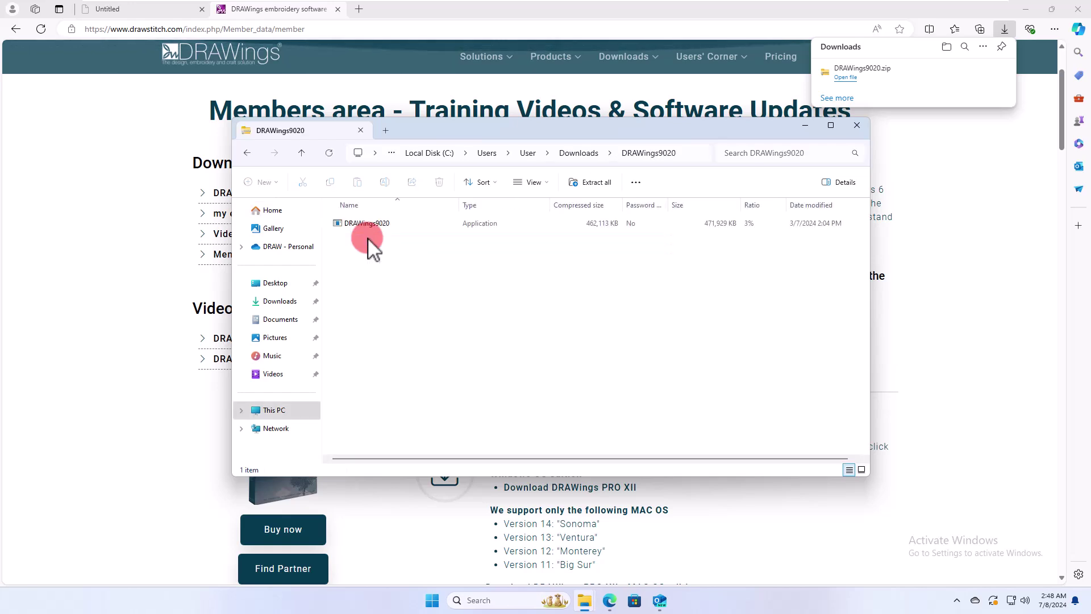
left_click(397, 223)
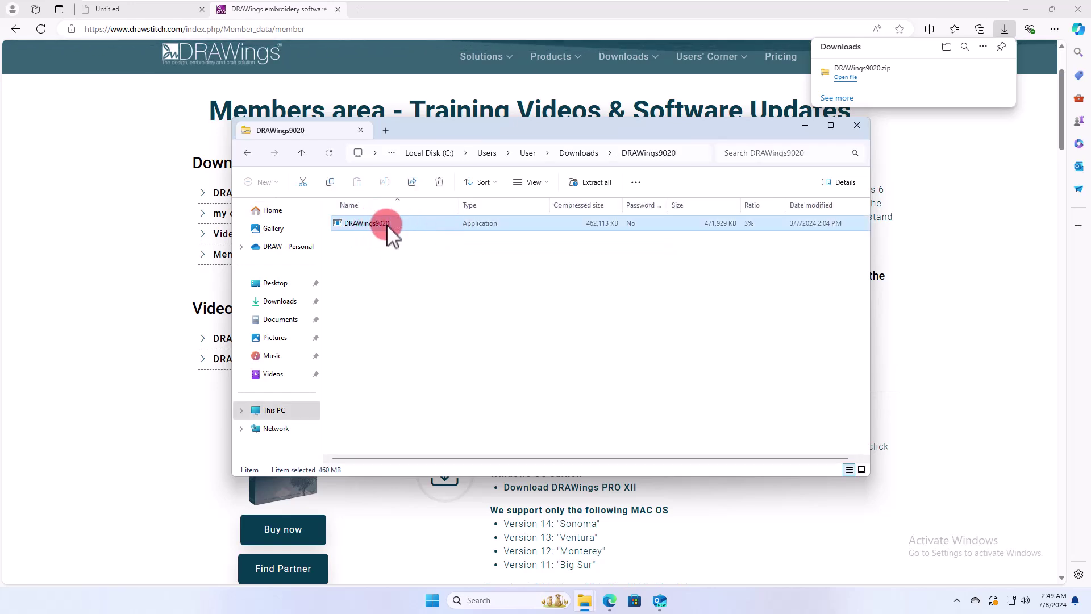
Run DRAWings9020.exe despite the SmartScreen warning and grant it User Account Control permission.
key("super+d")
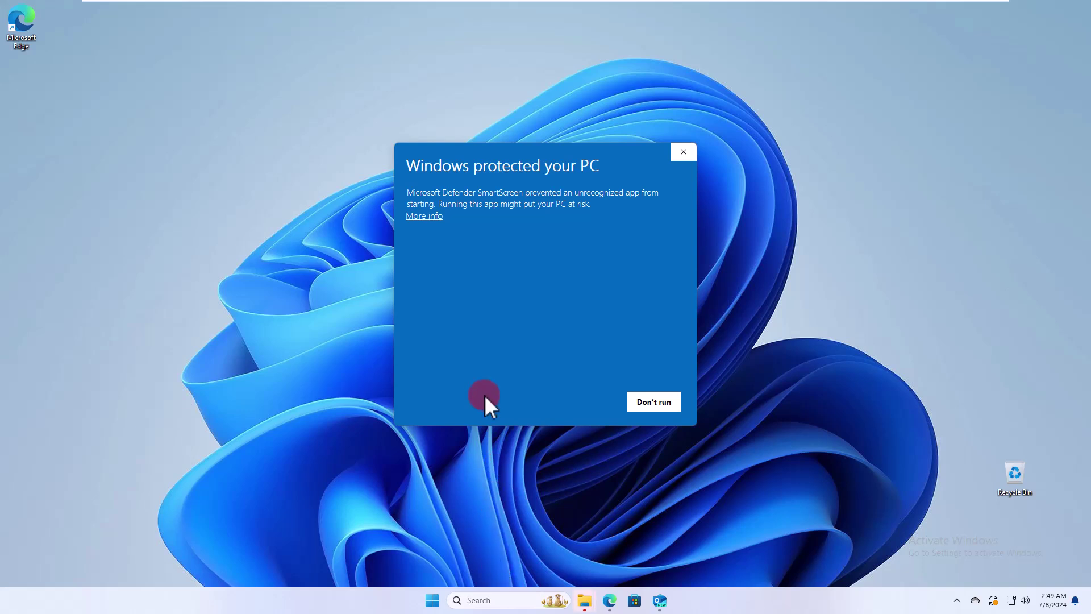
left_click(424, 215)
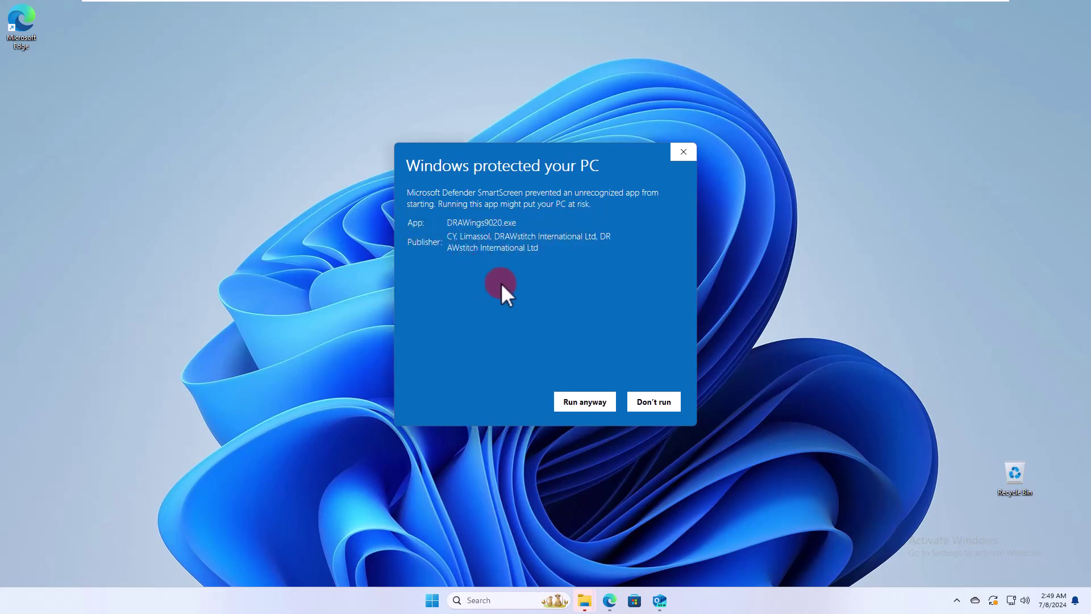
left_click(592, 405)
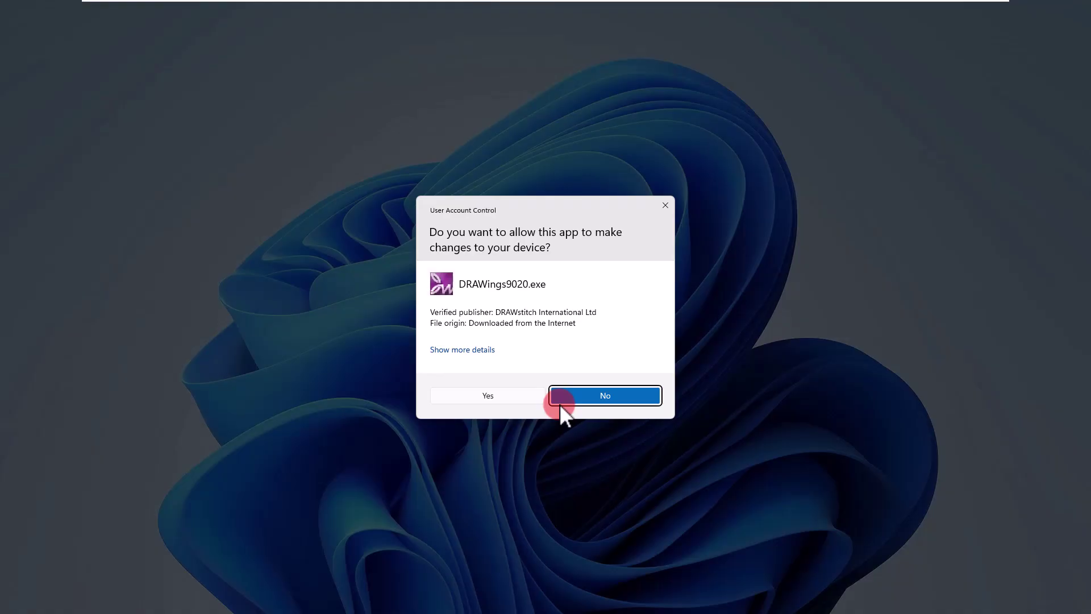
left_click(482, 398)
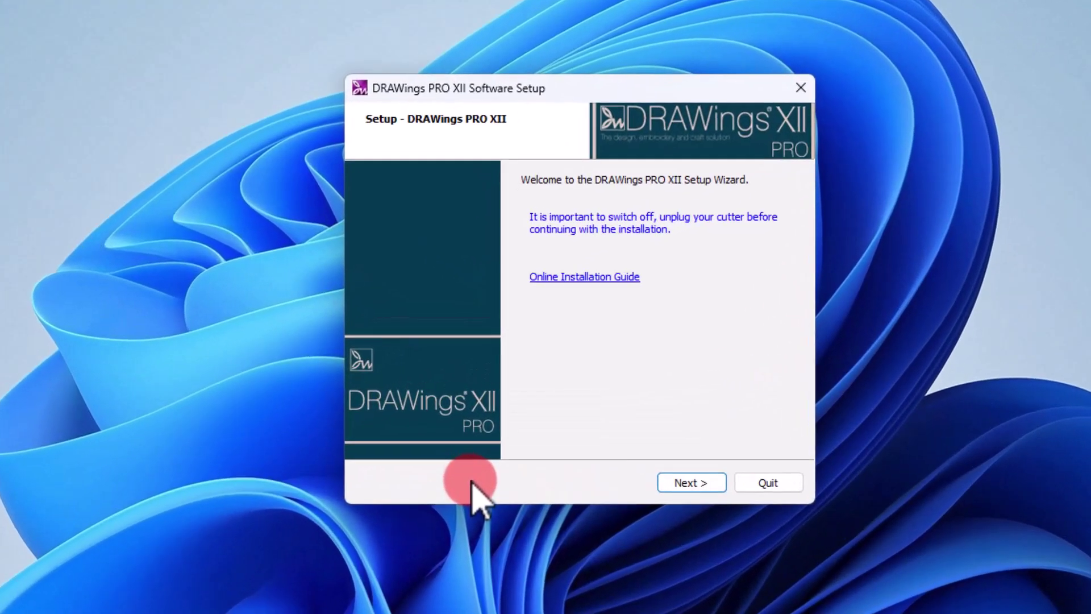
Get past the welcome page, accept the license terms, and reach the C:\Program Files\DRAWStitch\DRAWings XII folder page.
left_click(691, 483)
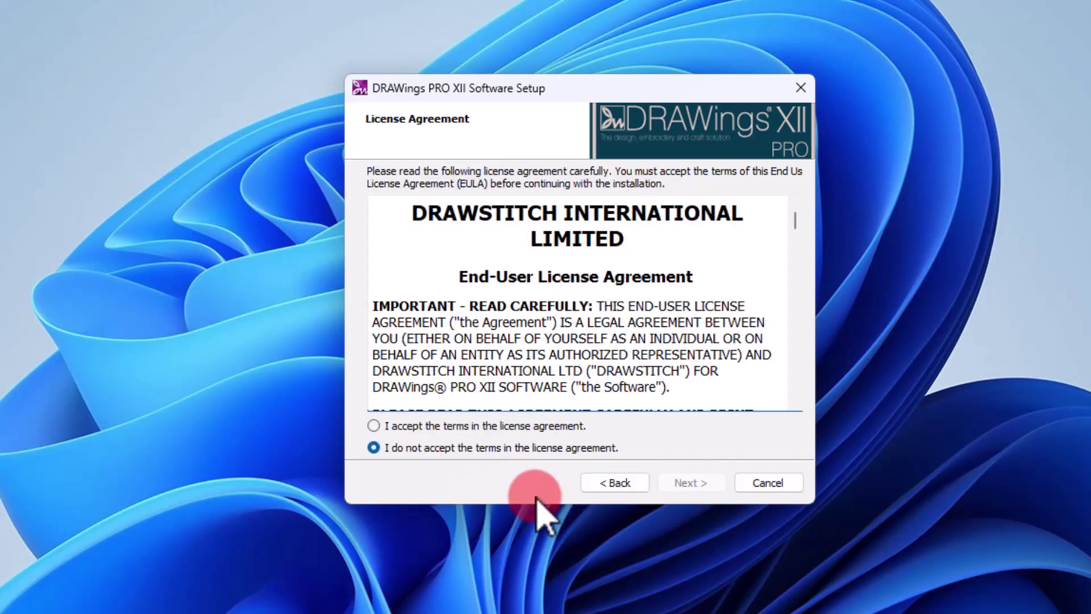
left_click(516, 426)
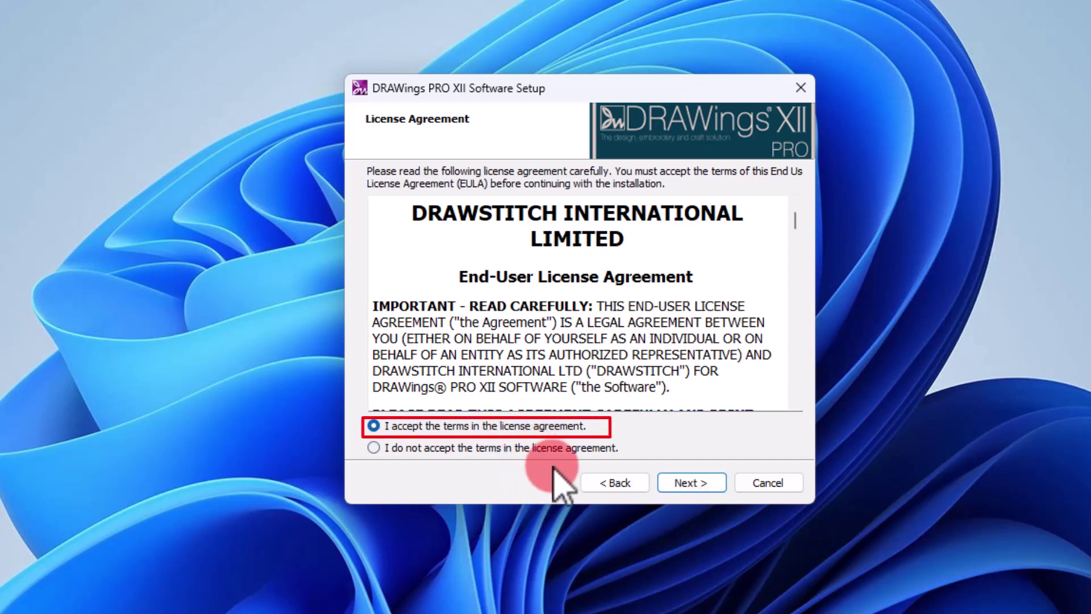
left_click(704, 483)
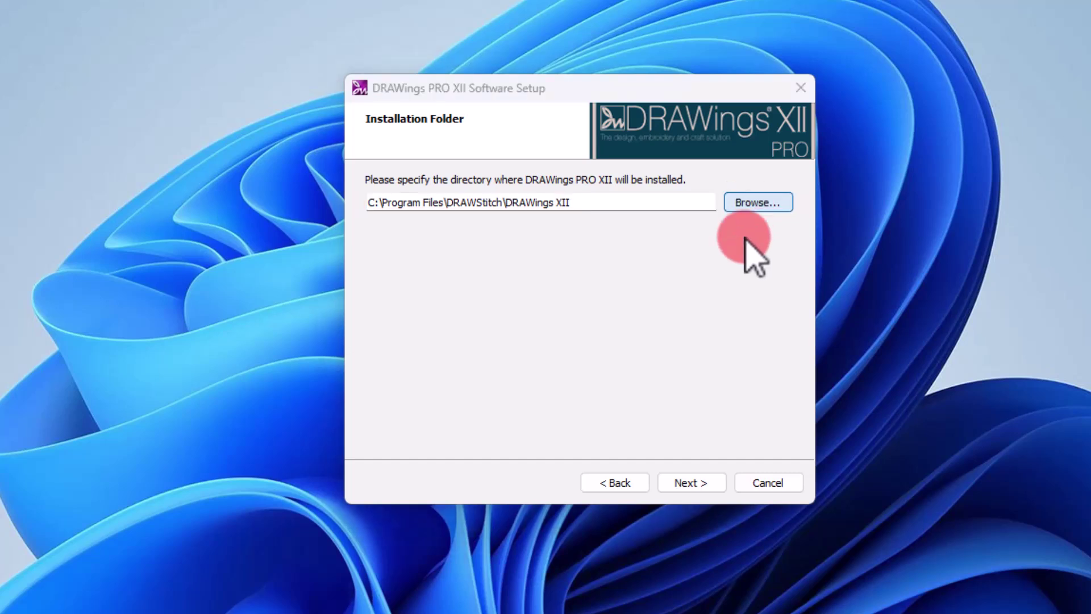
Keep the default folder and select only the Silhouette SD and Zing cutter device drivers.
left_click(695, 485)
left_click(395, 226)
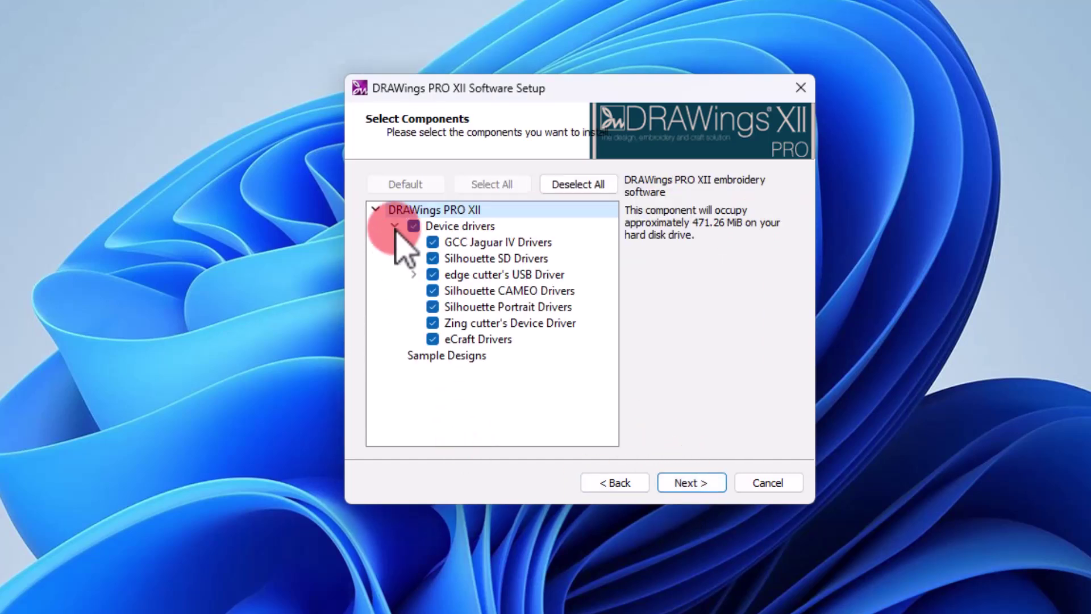
left_click(414, 226)
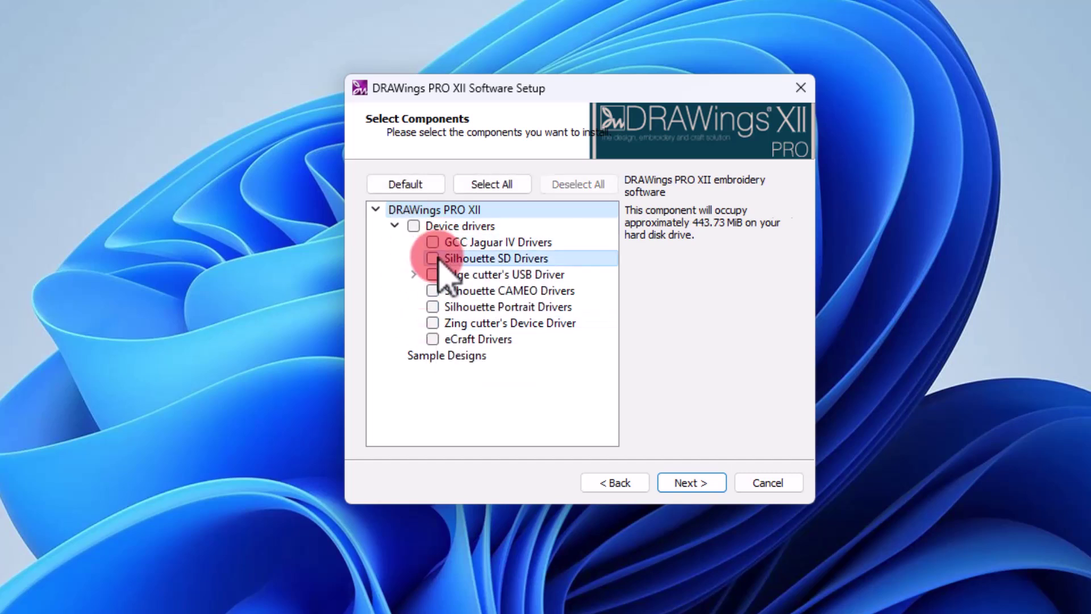
left_click(432, 258)
left_click(432, 323)
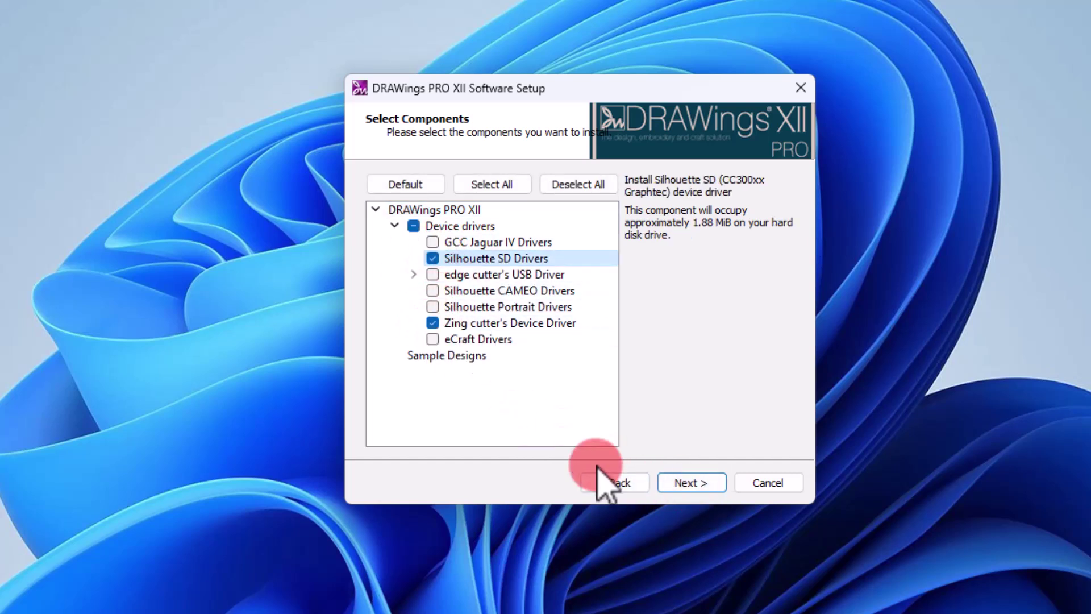
Associate ALL supported embroidery formats with the program and start the installation.
left_click(679, 481)
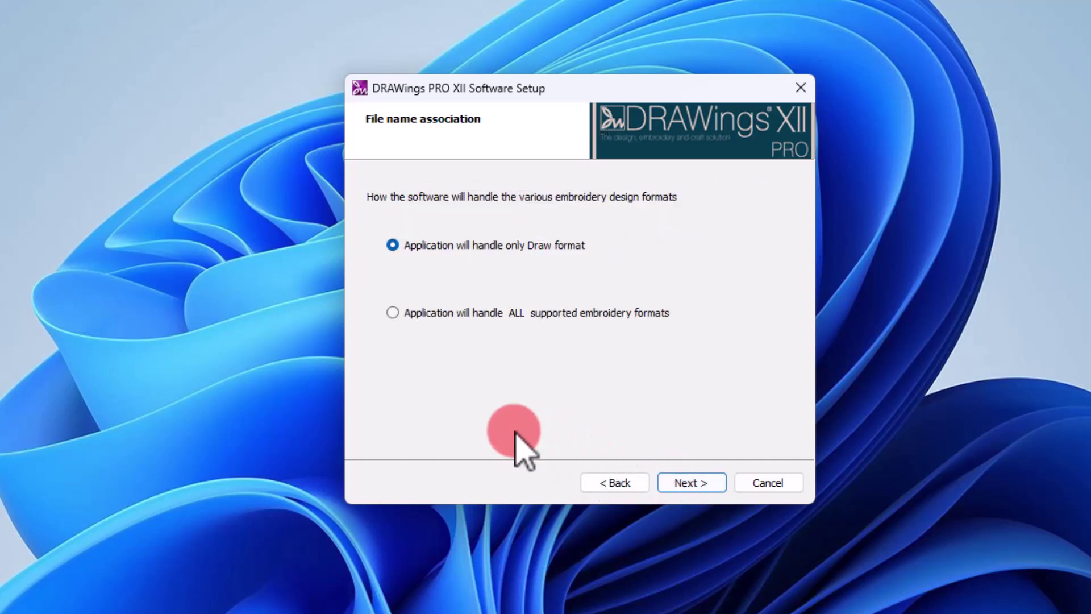
left_click(489, 312)
left_click(458, 250)
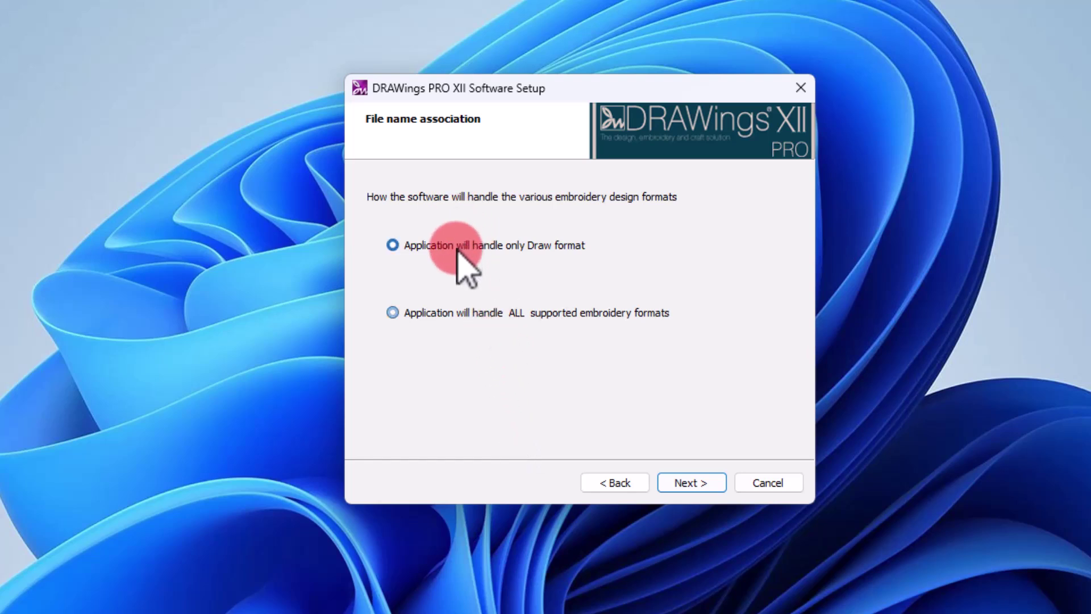
left_click(484, 316)
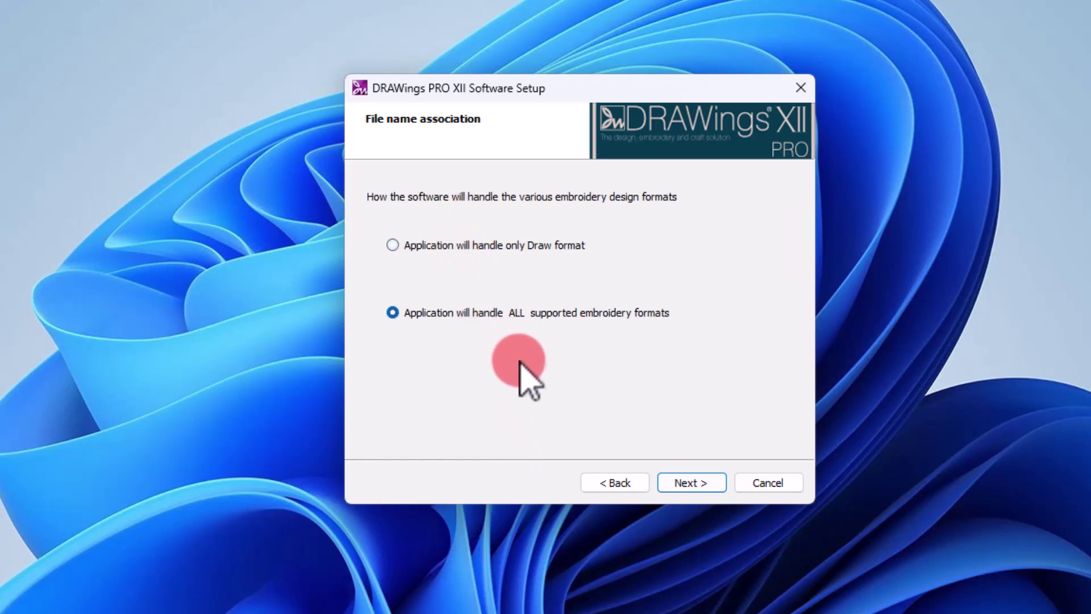
left_click(700, 489)
left_click(693, 483)
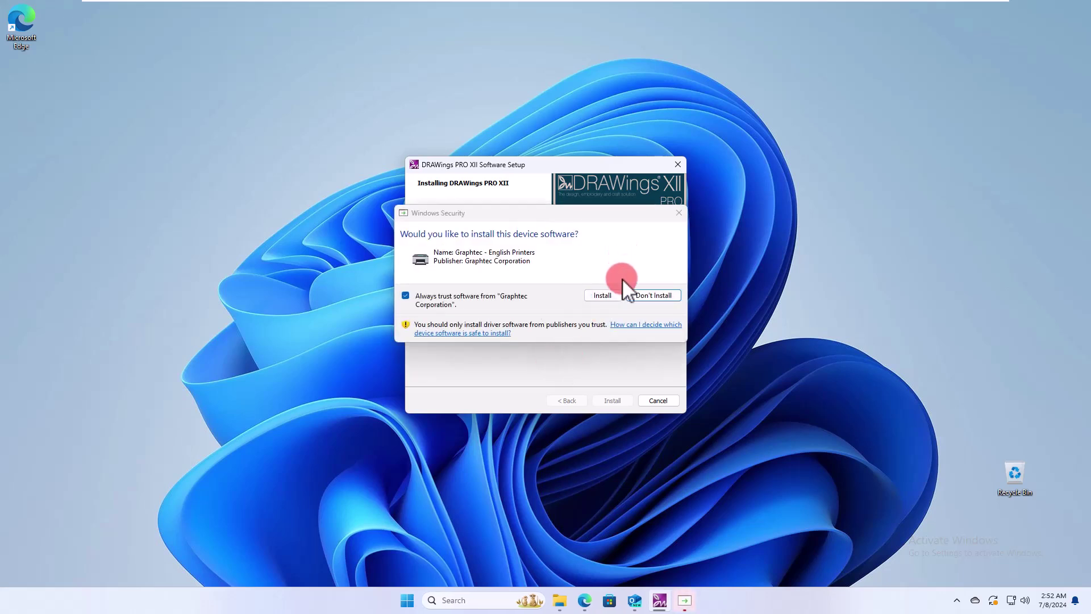
Allow the Graphtec printer driver install and finish the DRAWings PRO XII setup wizard.
left_click(601, 295)
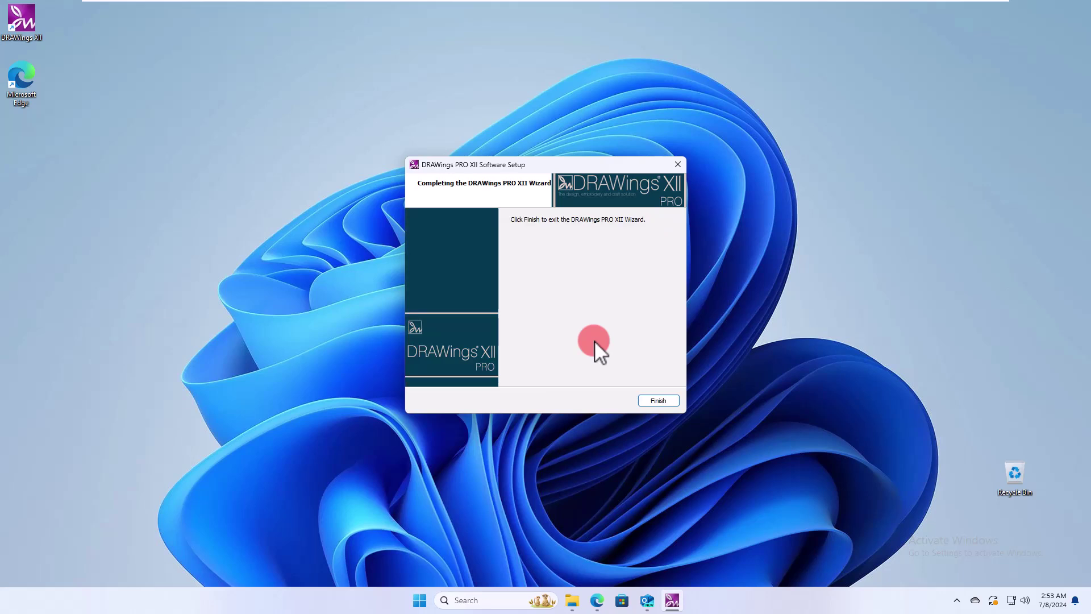
left_click(659, 400)
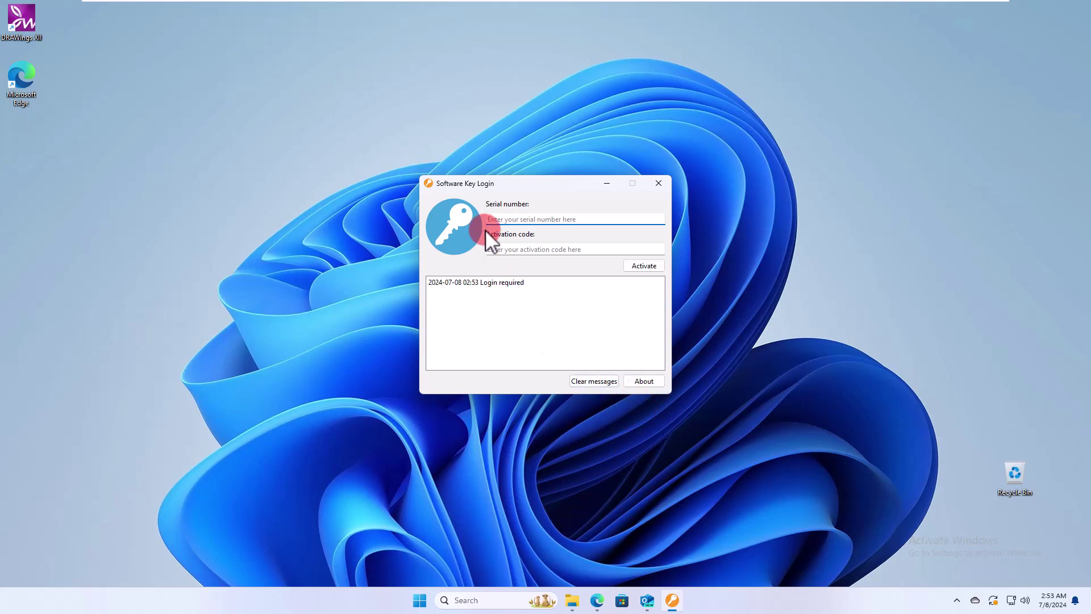
Activate the software key with its serial number and activation code, then close Software Key Login.
left_click(502, 221)
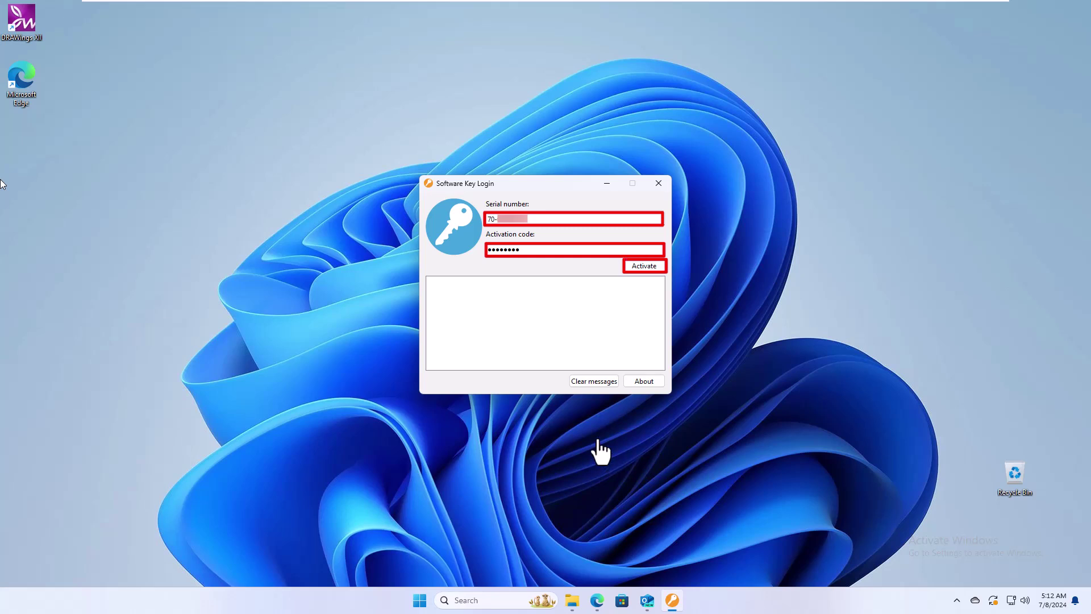
left_click(648, 270)
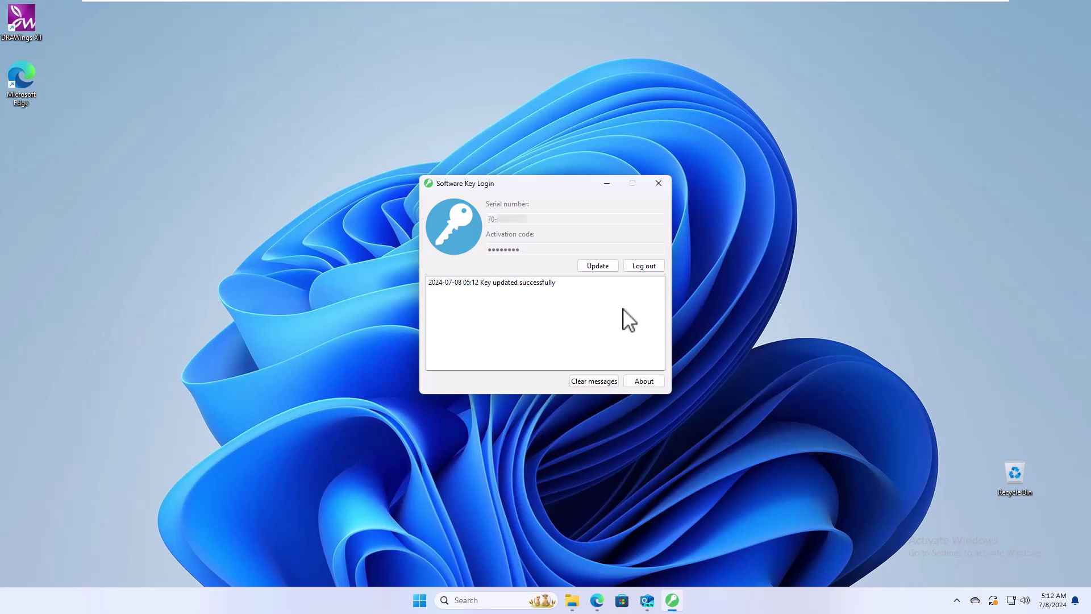
left_click(659, 183)
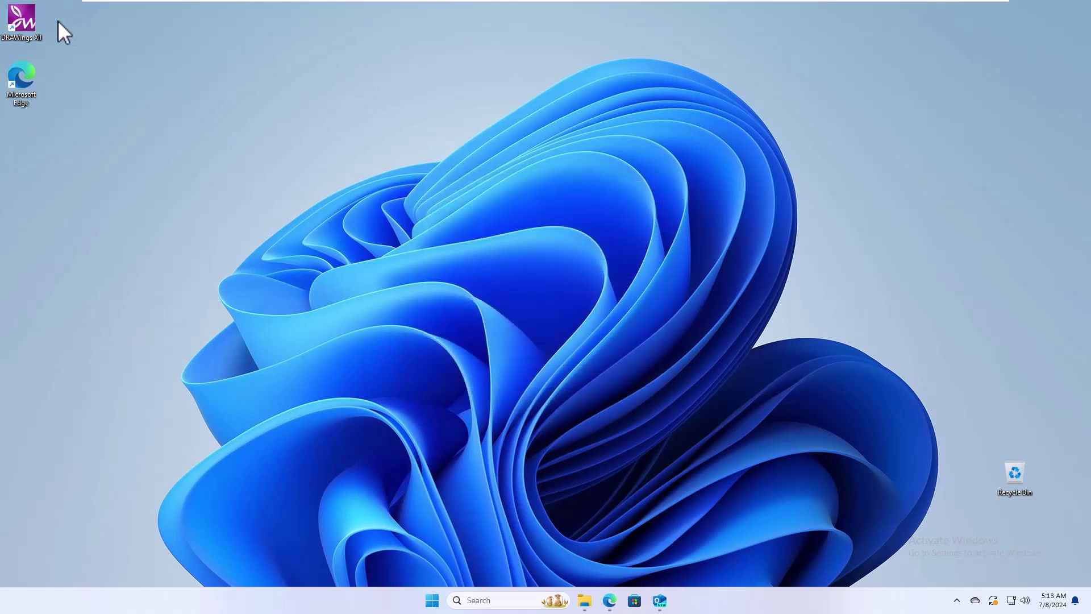
Launch DRAWings XII, skip the Registration form, and acknowledge the registration Information notice.
double_click(25, 22)
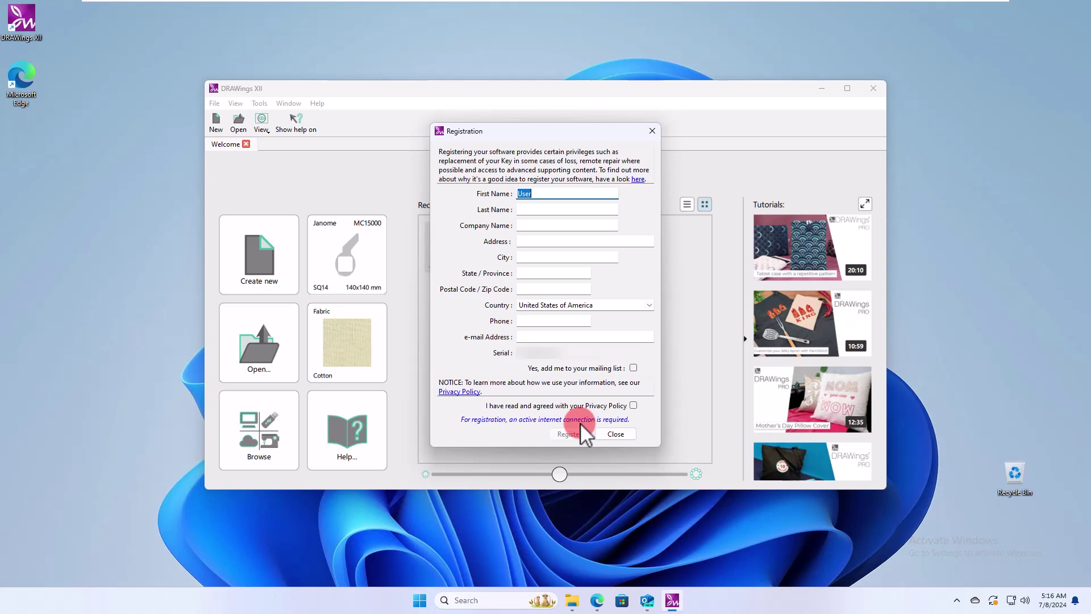
left_click(608, 438)
left_click(662, 306)
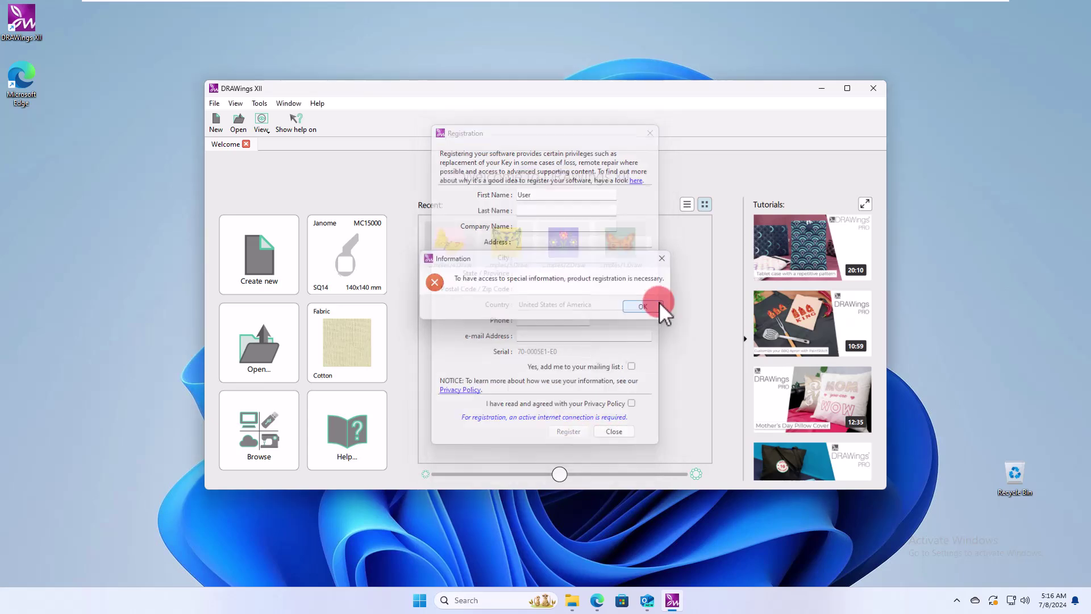